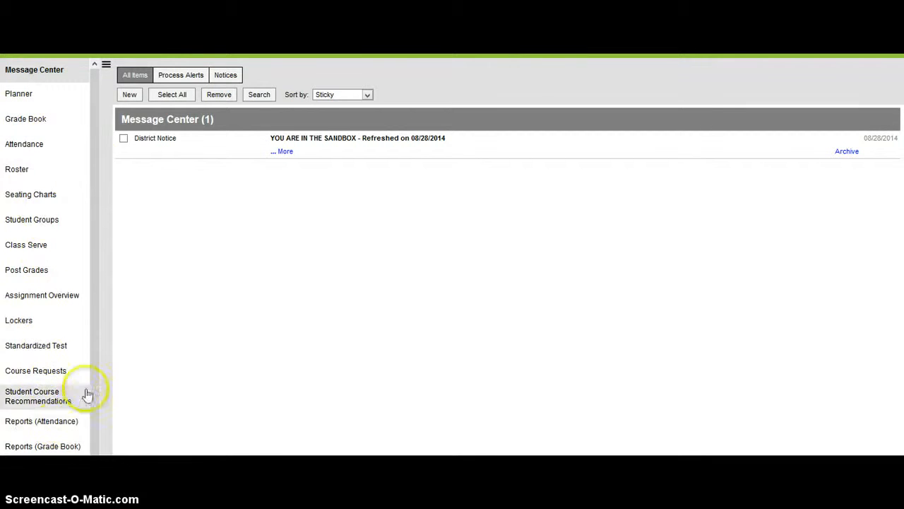
Open the Grade Book reports and choose the Grade Book Export report with the Comma Separated file format
left_click(63, 447)
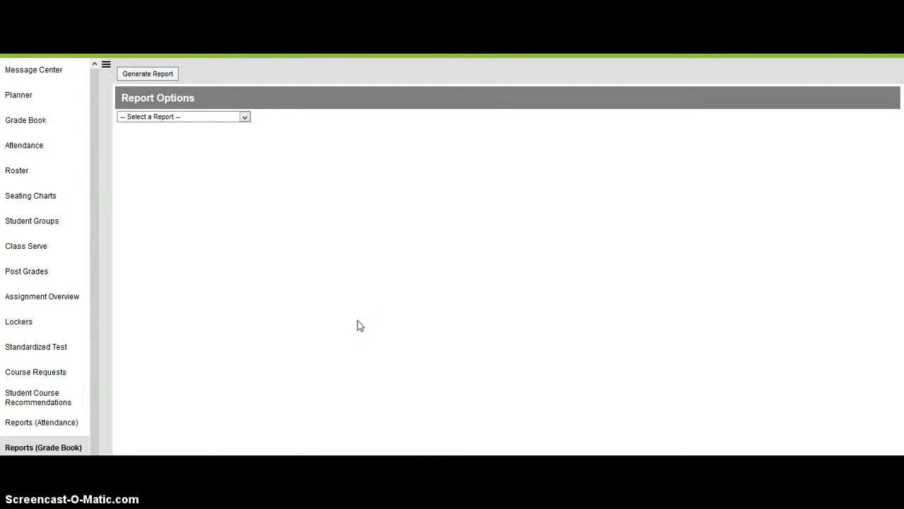
left_click(212, 118)
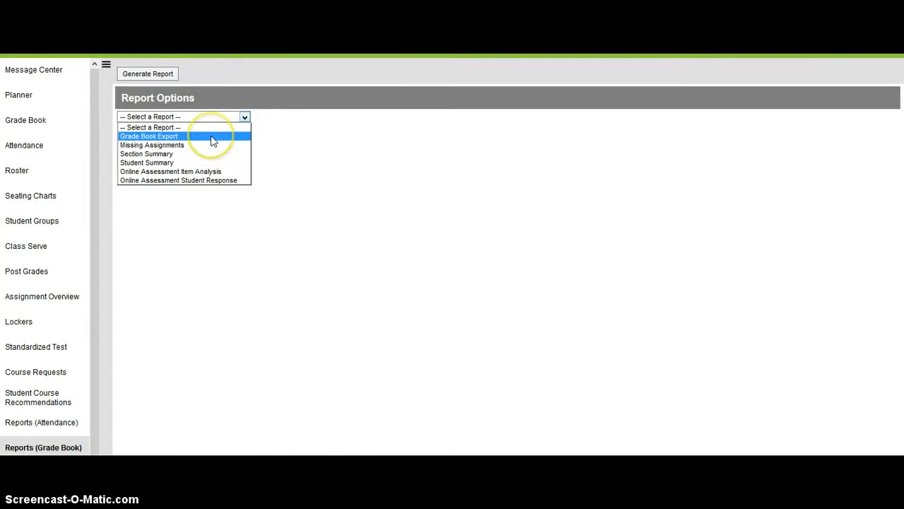
left_click(212, 137)
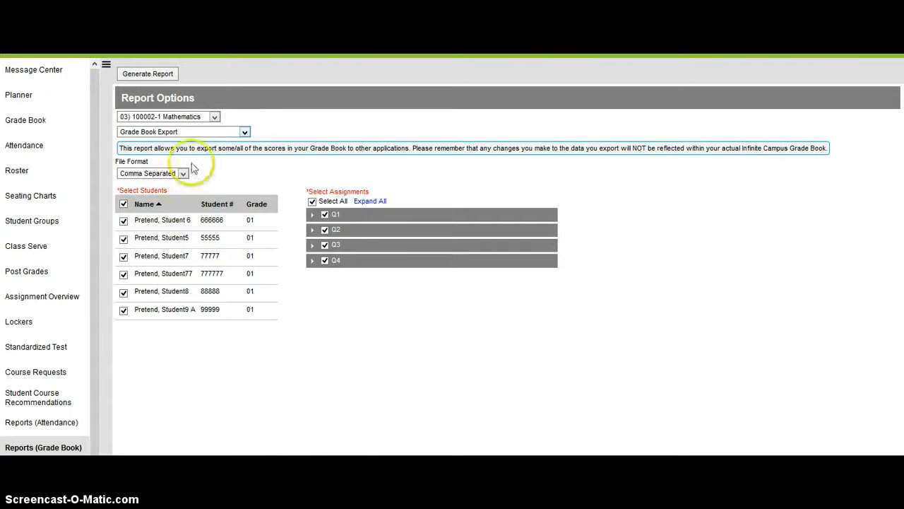
left_click(184, 175)
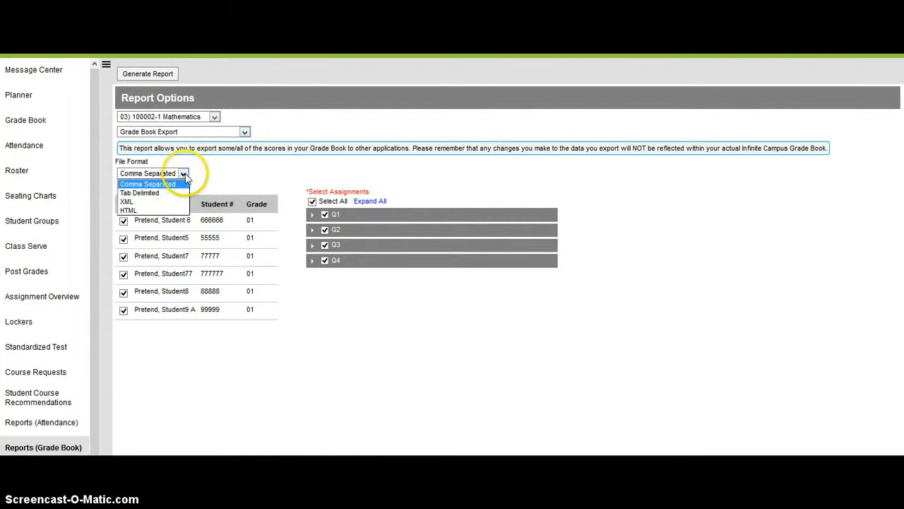
left_click(172, 173)
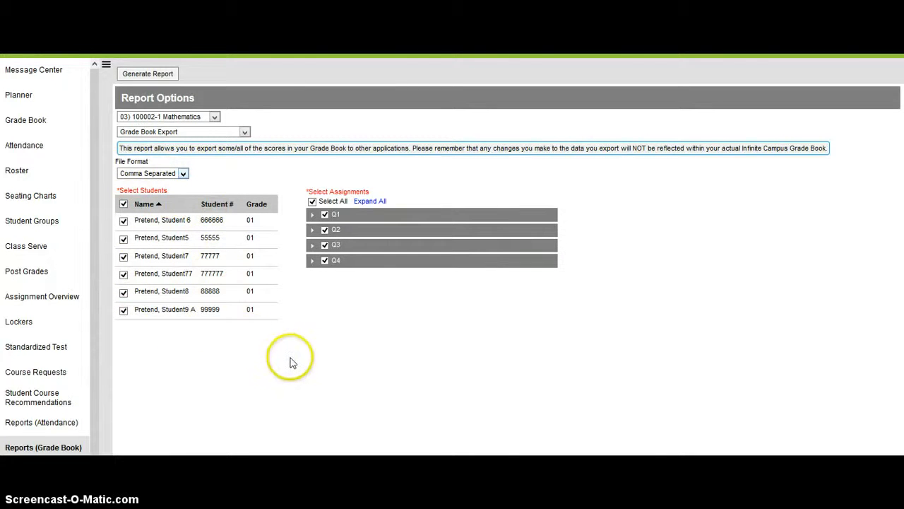
Clear all selected assignments and select only the Unit 1 assignment under the Q1 Quarter Grade
left_click(312, 202)
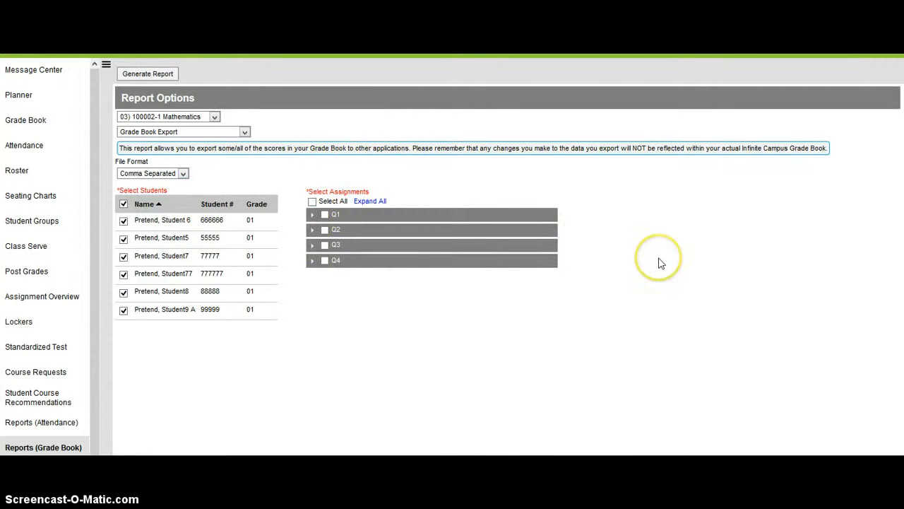
left_click(313, 215)
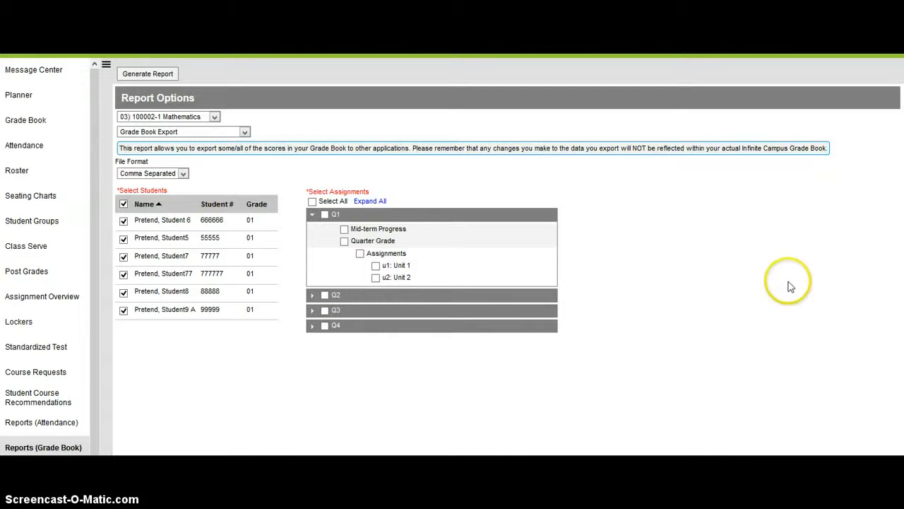
left_click(376, 267)
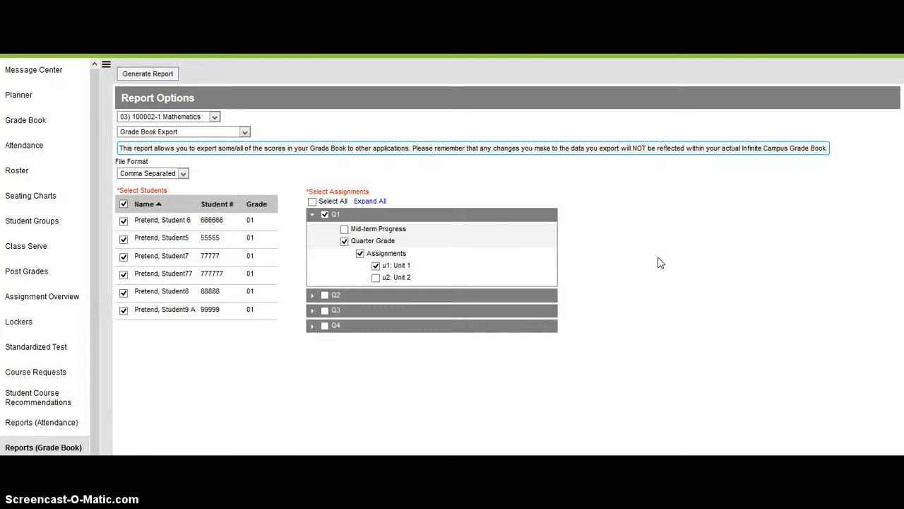
Generate the report and open extract.csv with Microsoft Excel
left_click(164, 76)
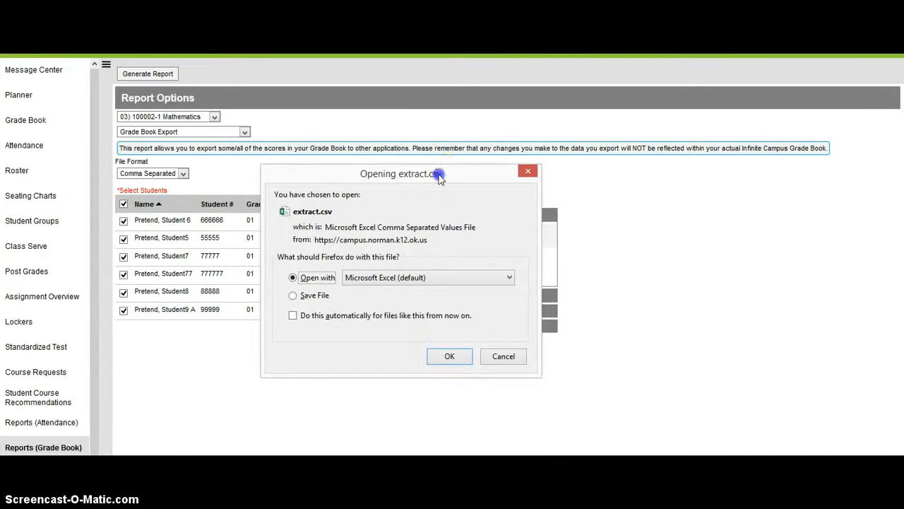
left_click_drag(438, 173, 451, 101)
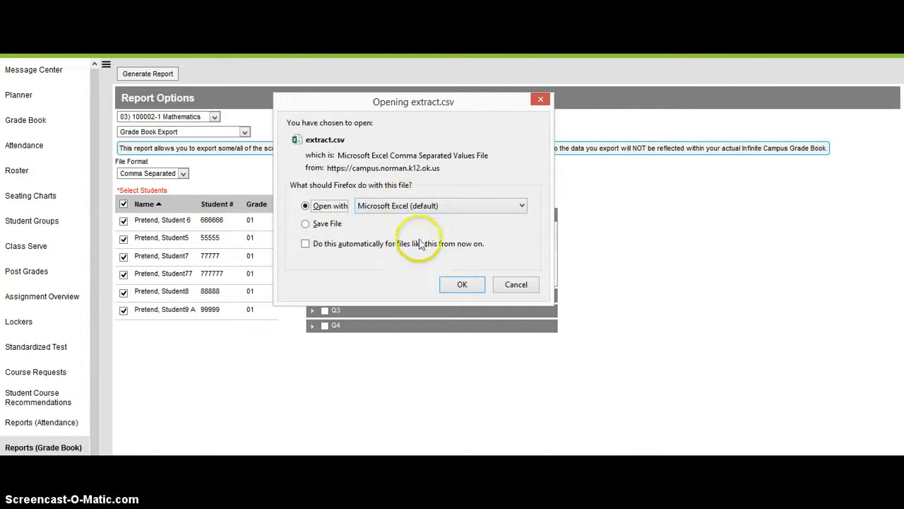
left_click(462, 285)
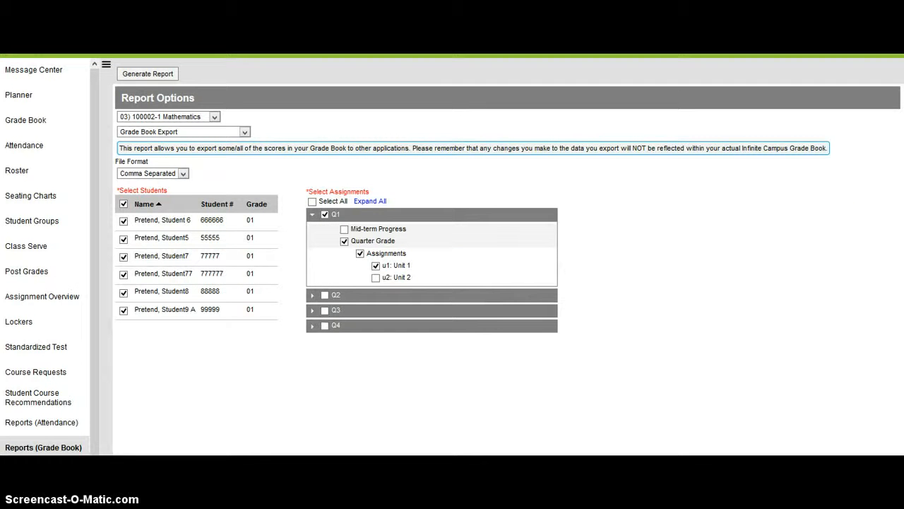
Reposition the Excel window so its title bar, ribbon and sheet are fully in view
left_click_drag(615, 124, 671, 34)
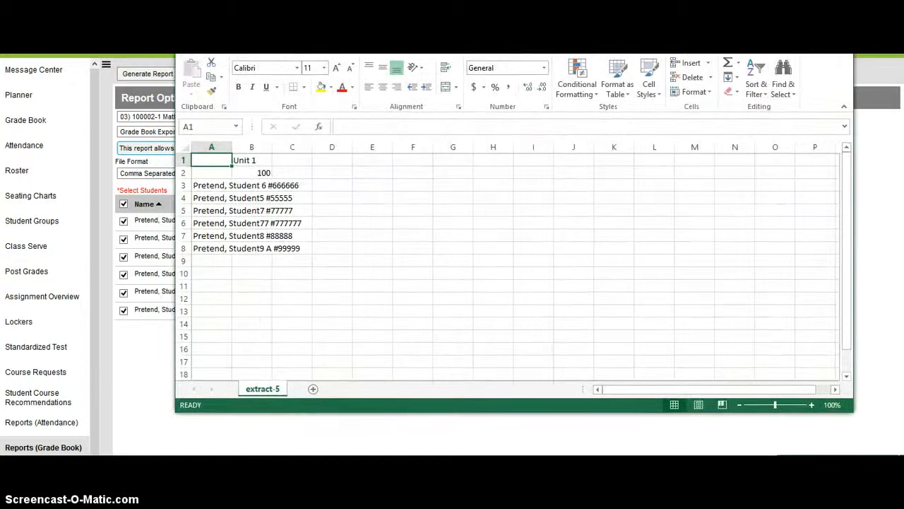
key("super+Up")
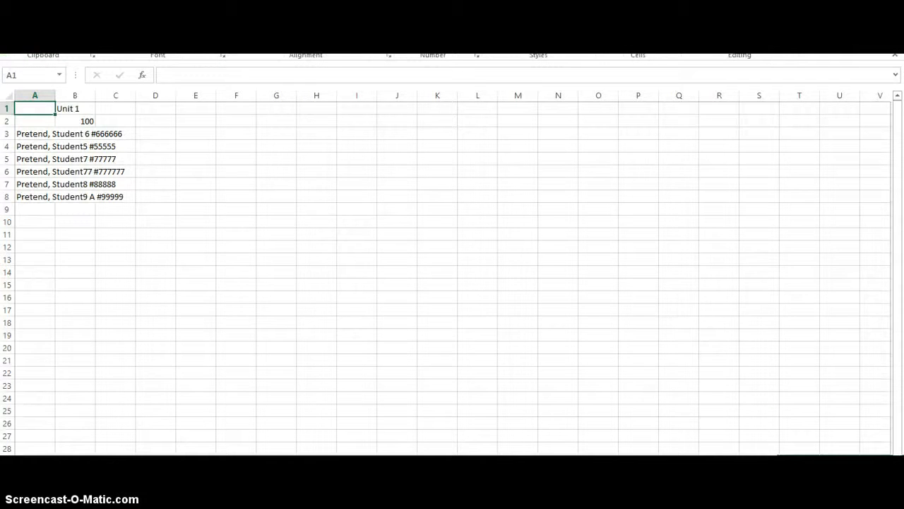
key("super+Down")
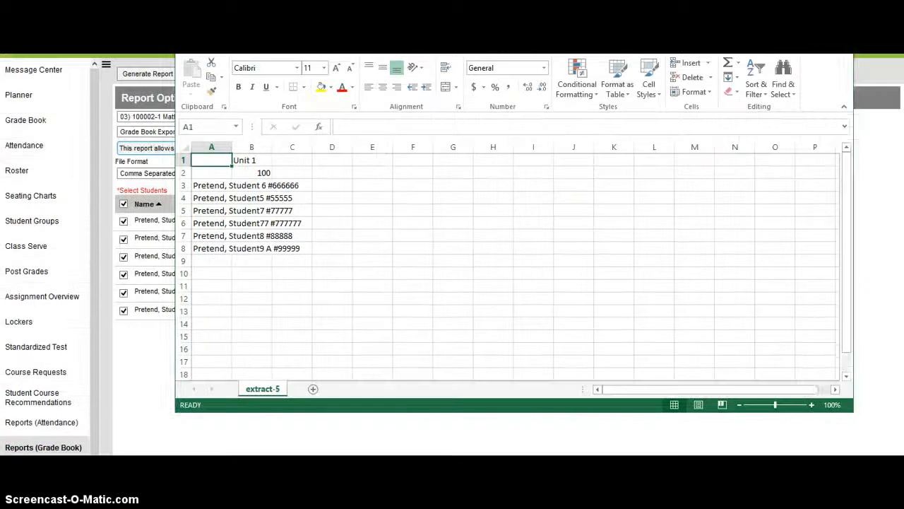
left_click_drag(760, 30, 691, 73)
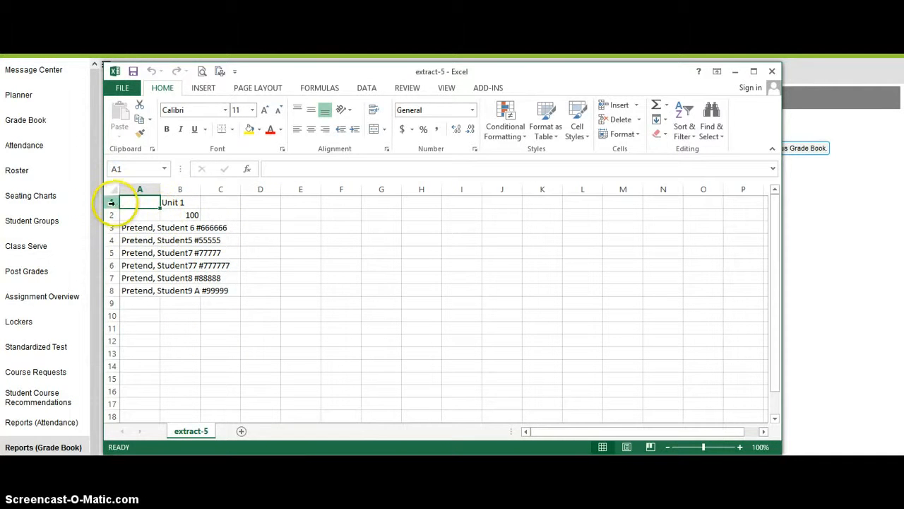
Delete sheet rows 1 and 2, which hold the assignment name and the points value
left_click_drag(111, 202, 117, 215)
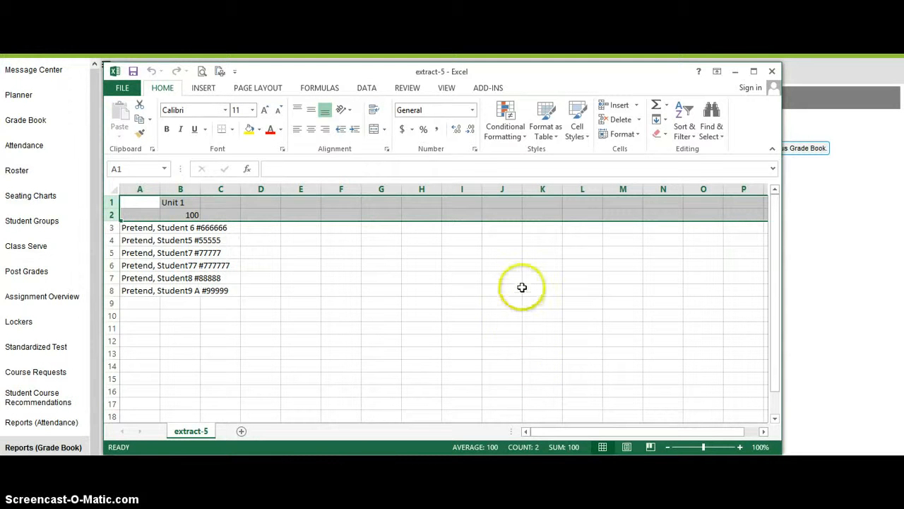
left_click(132, 202)
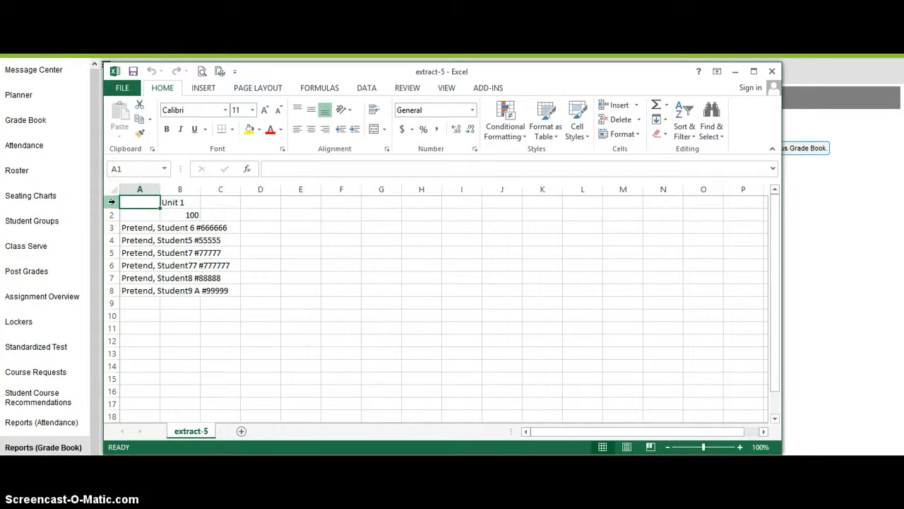
left_click_drag(111, 201, 115, 214)
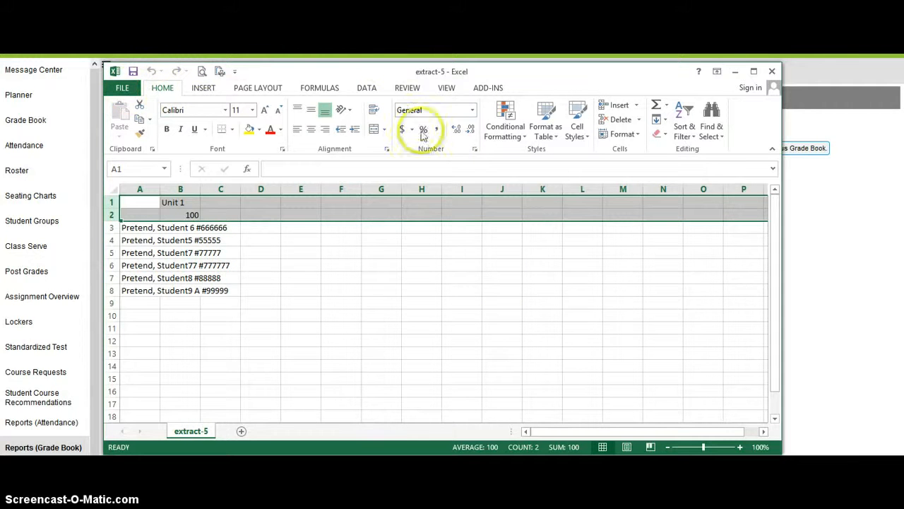
left_click(639, 120)
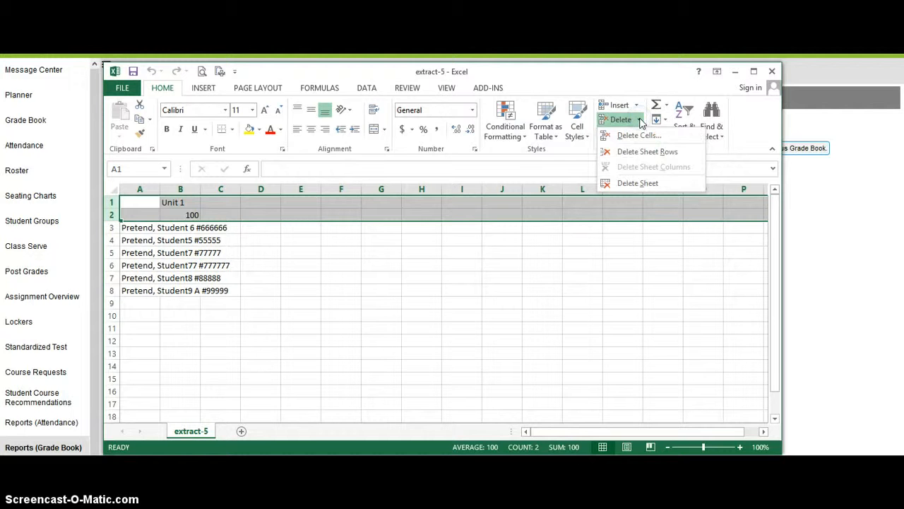
left_click(685, 156)
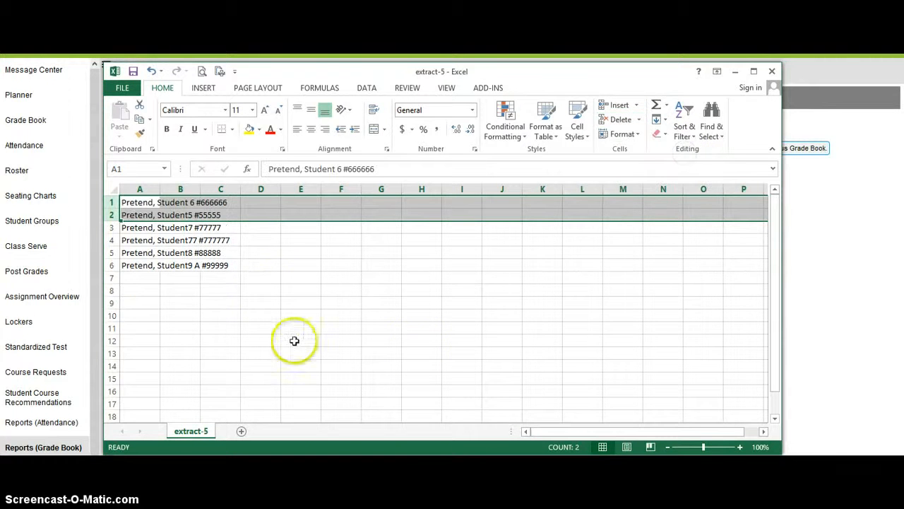
left_click(229, 293)
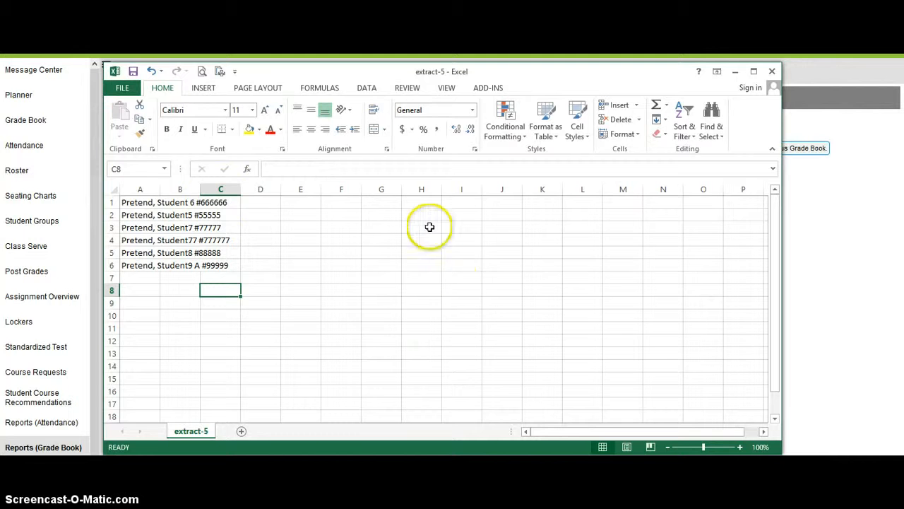
Widen column A to fit the student entries and start converting it with Text to Columns as Delimited data
left_click(139, 190)
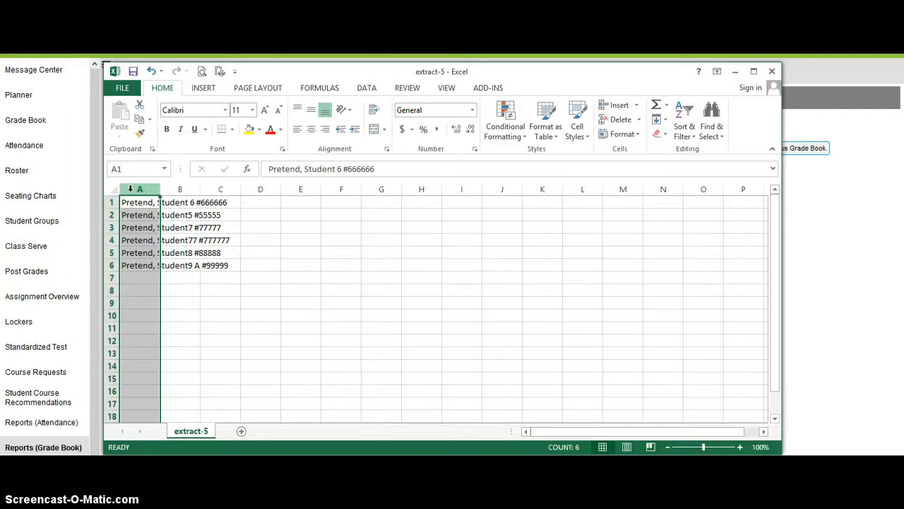
left_click_drag(159, 190, 289, 198)
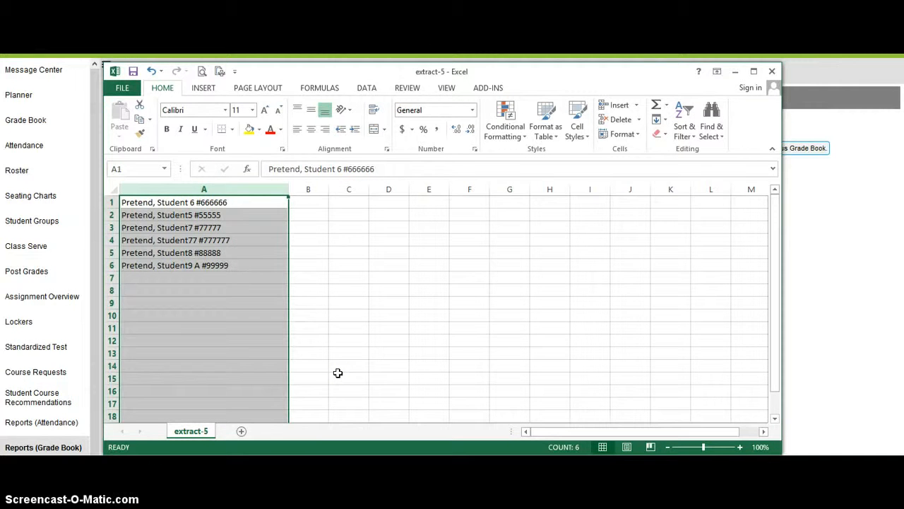
left_click(204, 188)
left_click(366, 88)
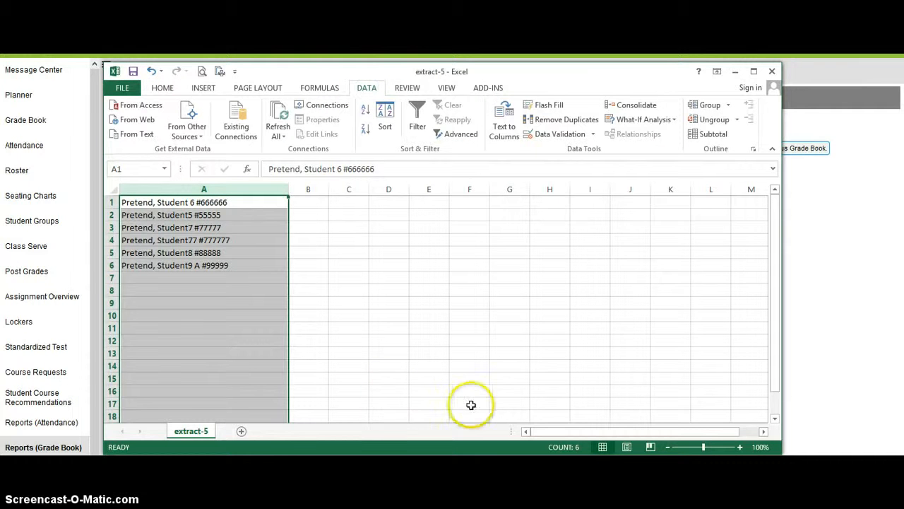
left_click(511, 130)
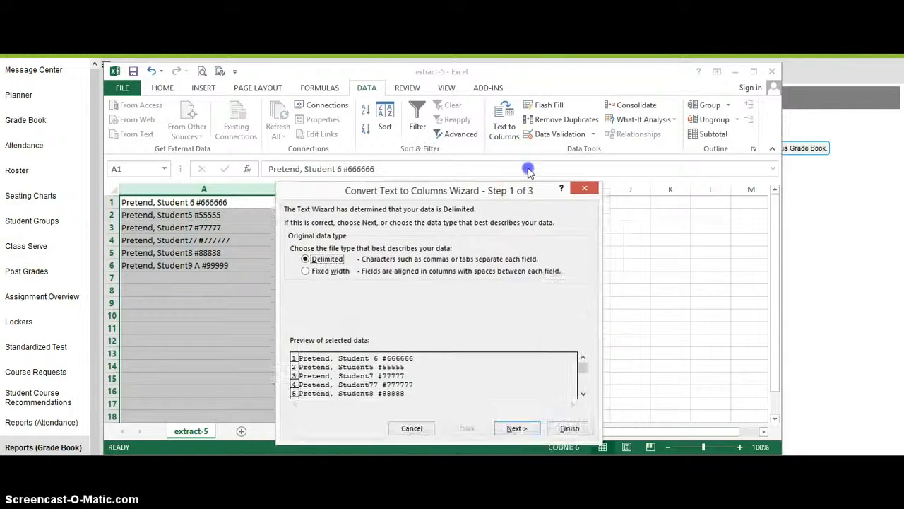
left_click_drag(529, 170, 551, 115)
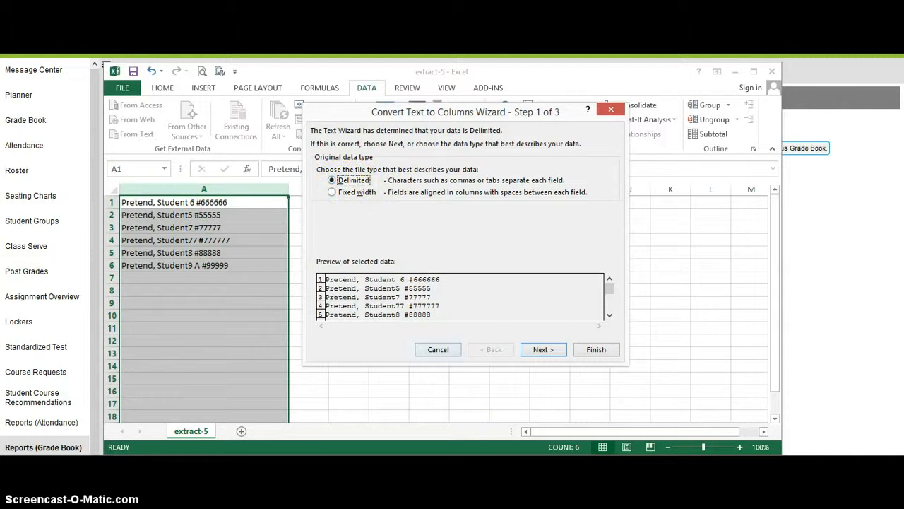
left_click(541, 349)
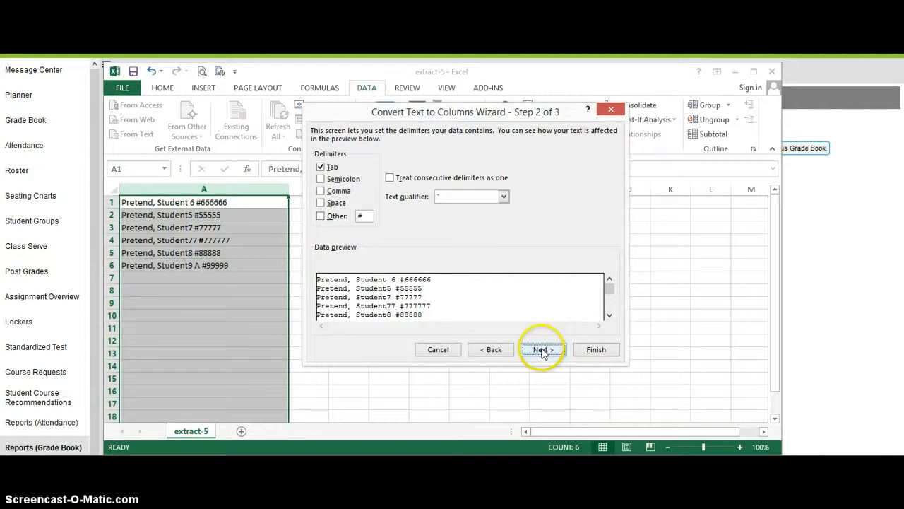
Split column A with tab, semicolon, comma, space and # as delimiters, using General format and destination $A$1
left_click(321, 179)
left_click(322, 191)
left_click(321, 203)
left_click(321, 216)
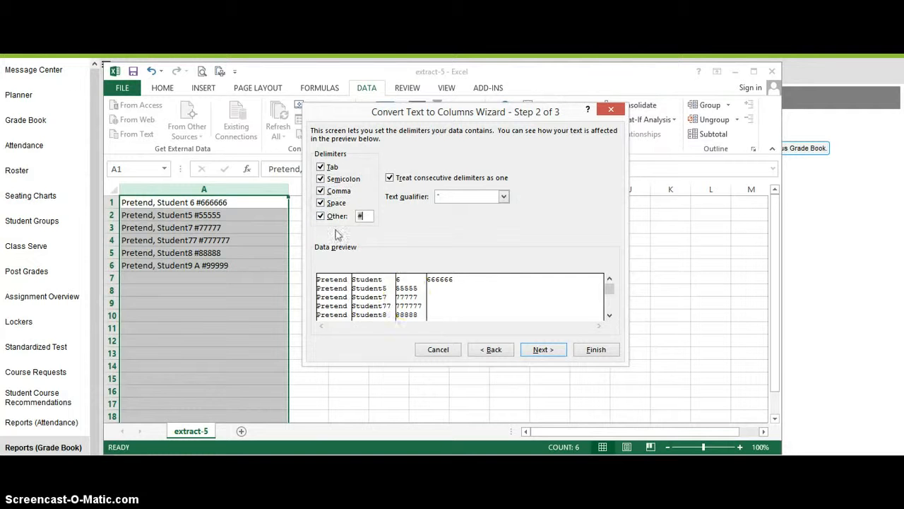
double_click(361, 216)
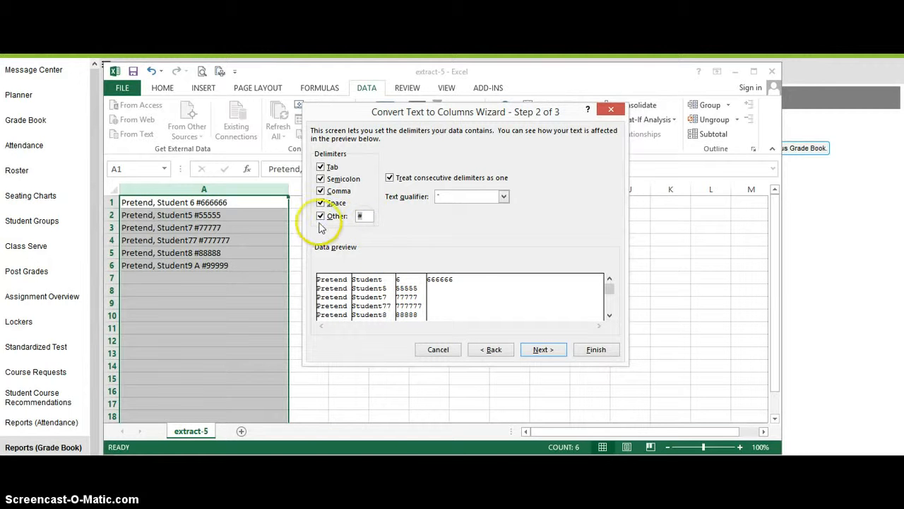
left_click(363, 216)
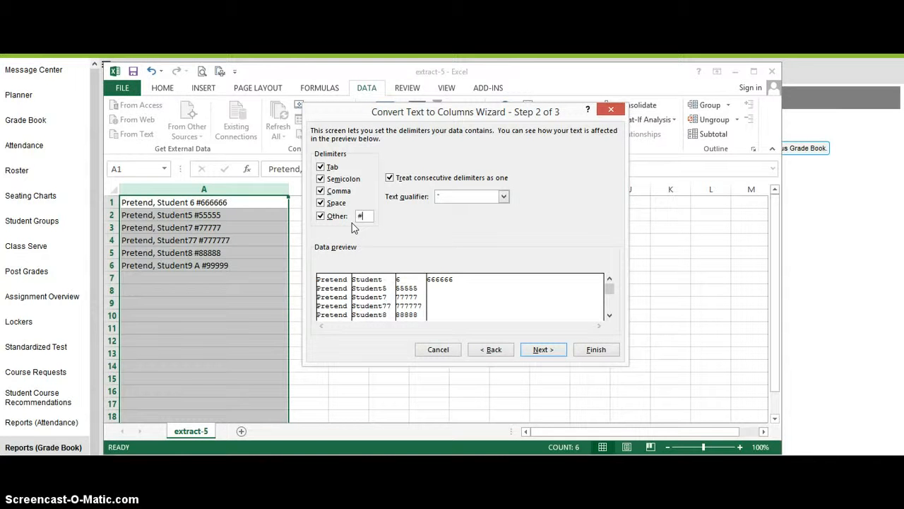
left_click(541, 349)
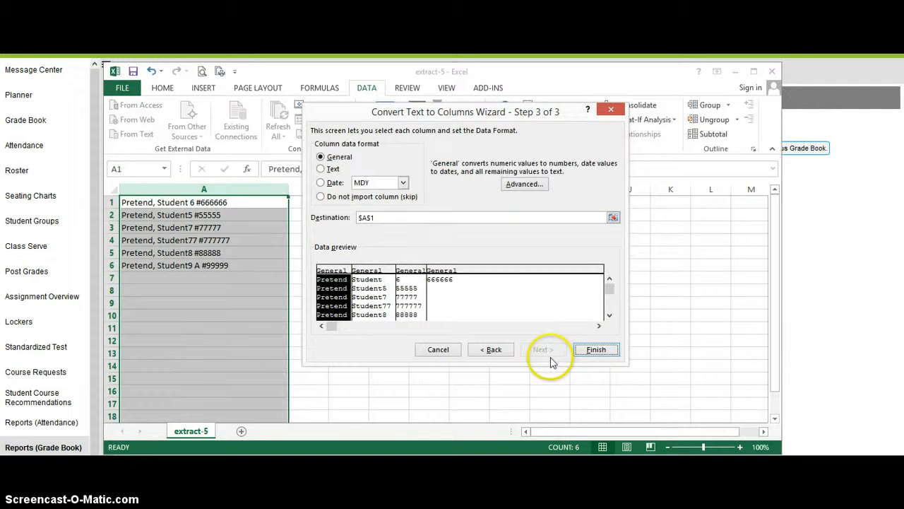
left_click(596, 351)
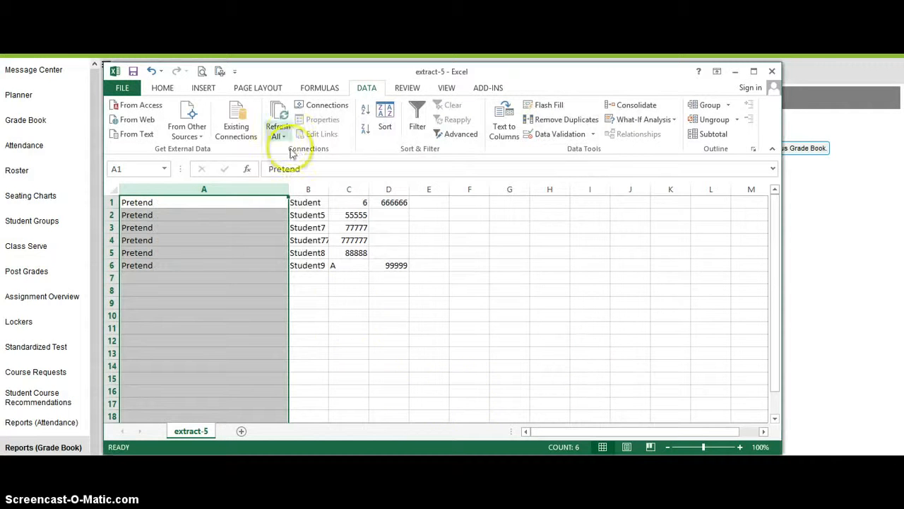
Narrow columns A and C to fit the split data and select cell C6
left_click_drag(288, 192, 180, 201)
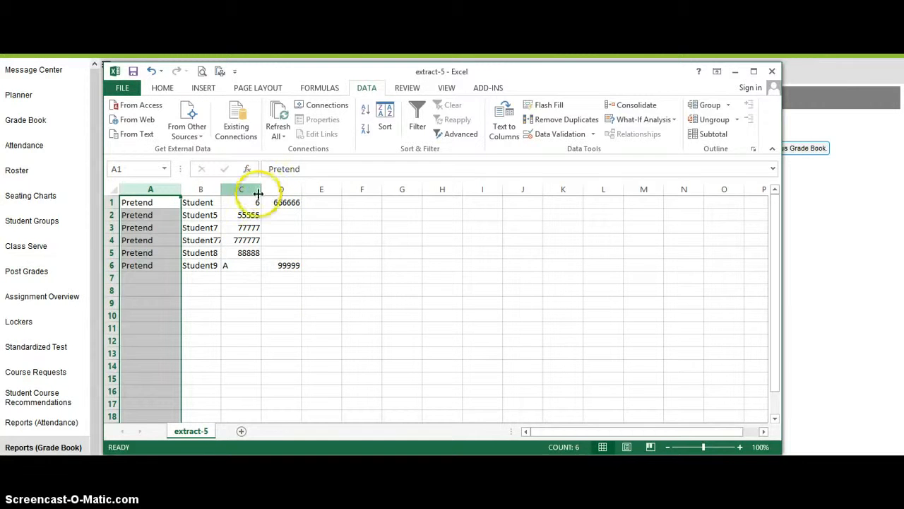
left_click_drag(259, 192, 251, 192)
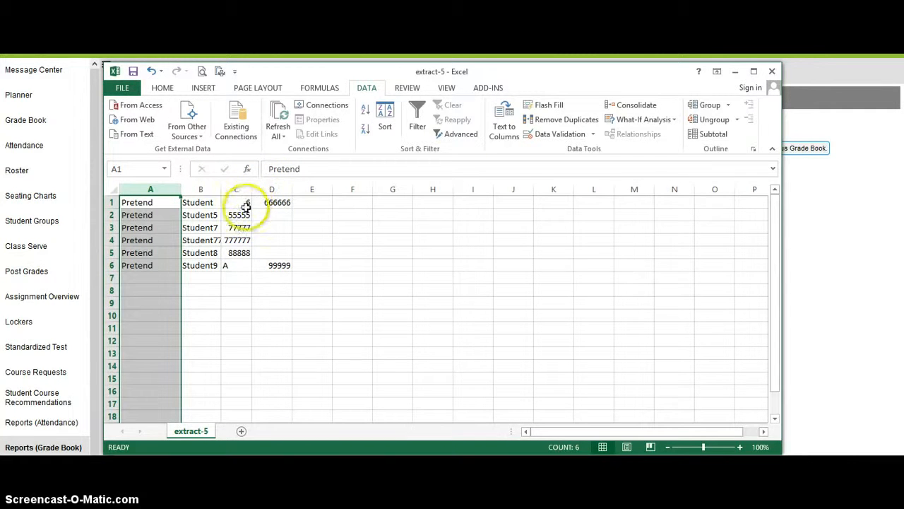
left_click(242, 266)
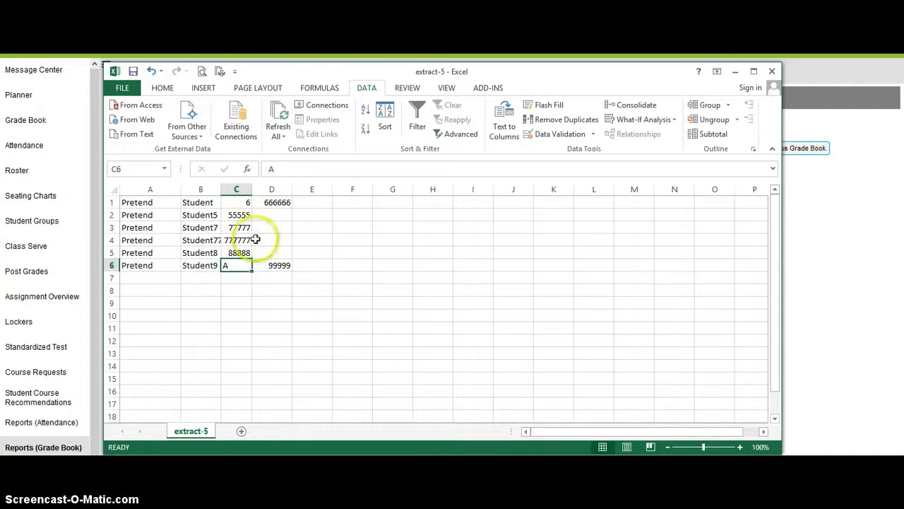
Move the student numbers in cells C2:C5 into D2:D5 so they line up with the other numbers in column D
left_click(238, 200)
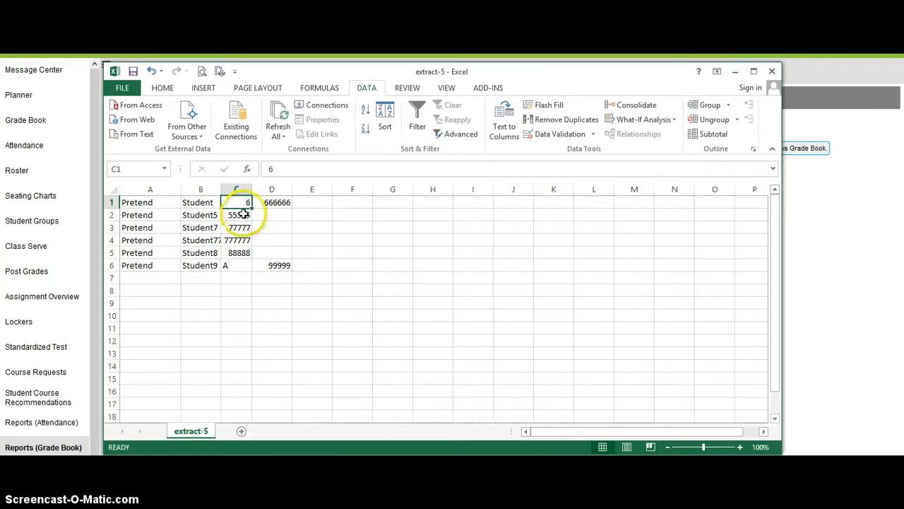
left_click_drag(238, 211, 238, 253)
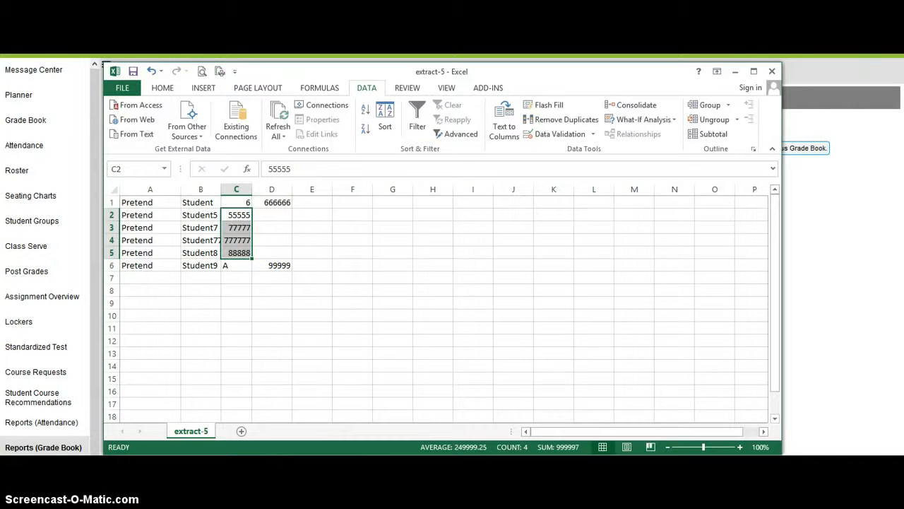
key("ctrl+c")
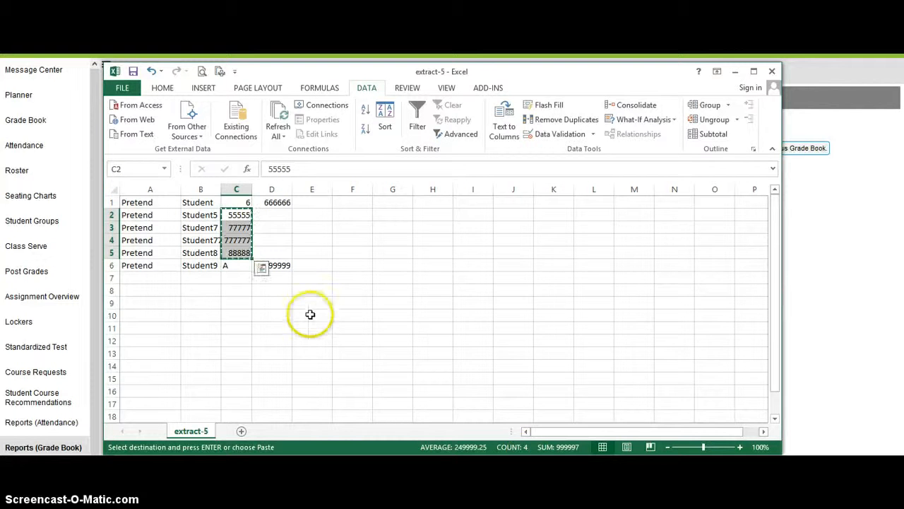
left_click(271, 210)
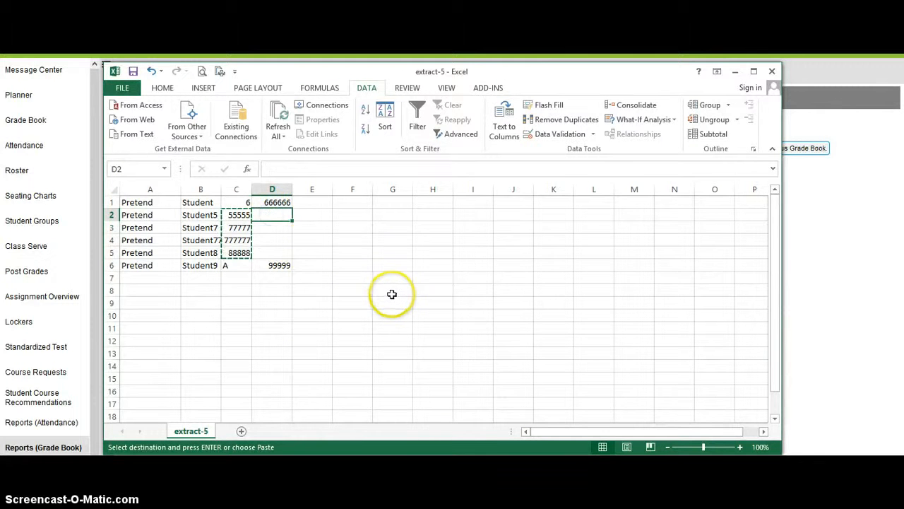
key("ctrl+v")
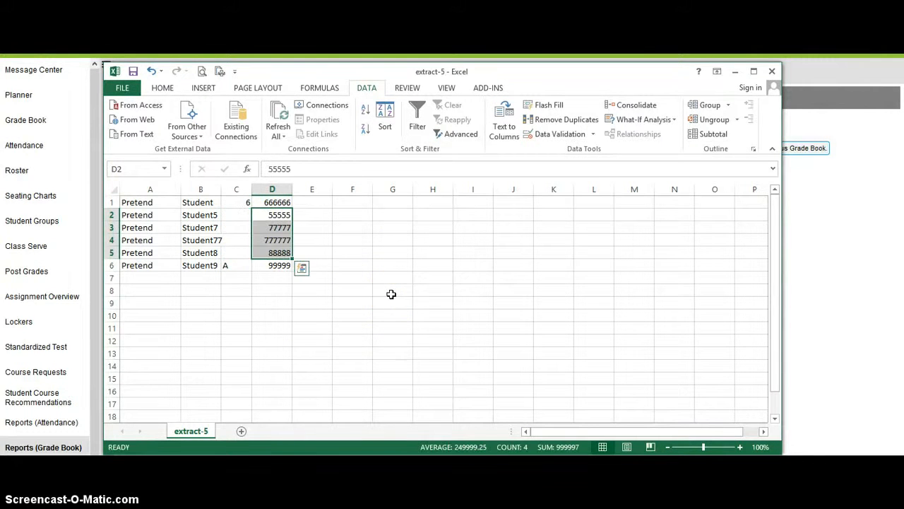
left_click(265, 278)
Delete column C, which holds the leftover 6 and middle initial A, and select cell D1
left_click(237, 189)
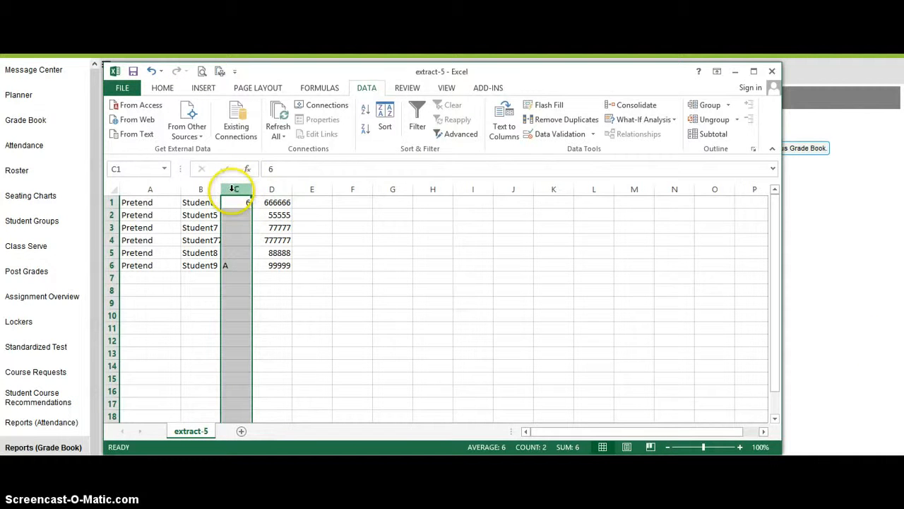
left_click(162, 88)
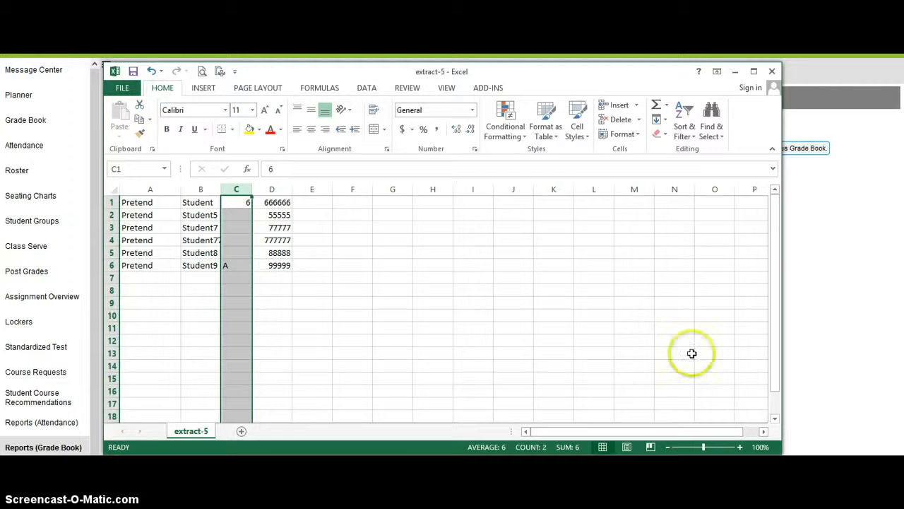
left_click(622, 122)
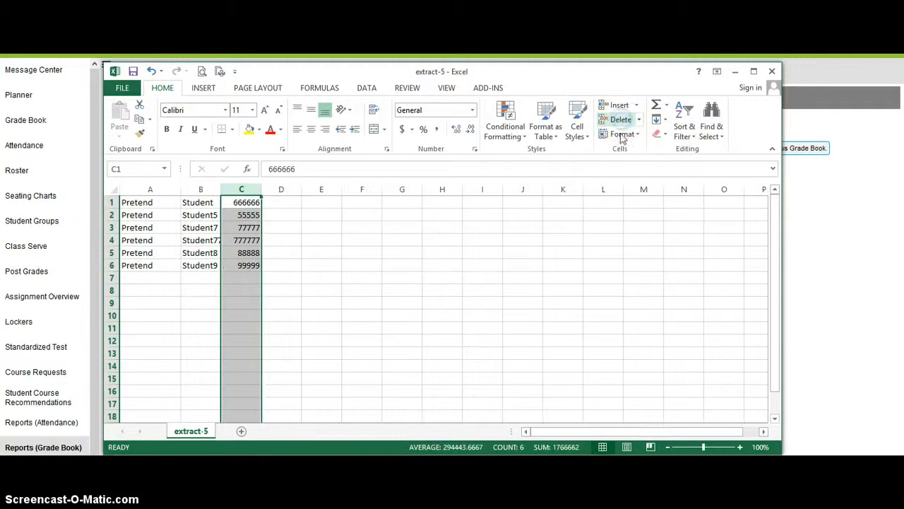
left_click(289, 204)
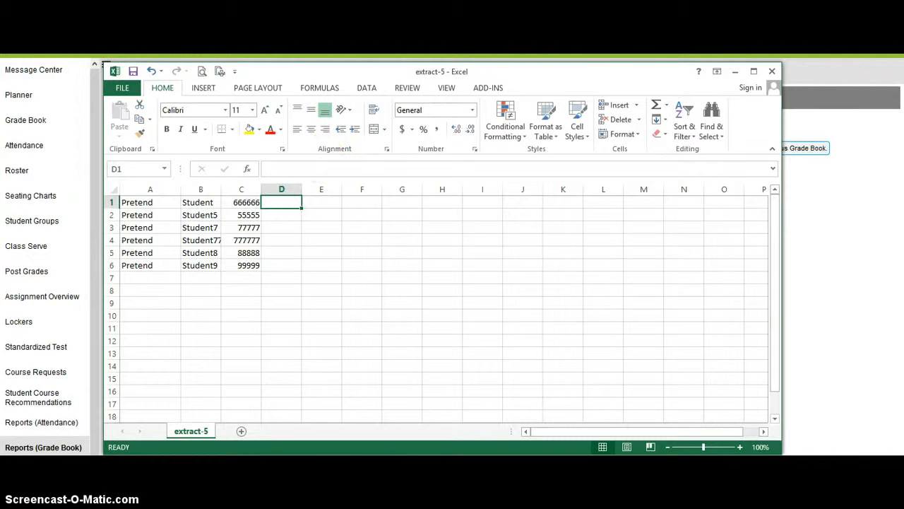
Start saving the workbook under a new name and choose the Insight360 folder on Local Disk (C:) as its location
left_click(123, 88)
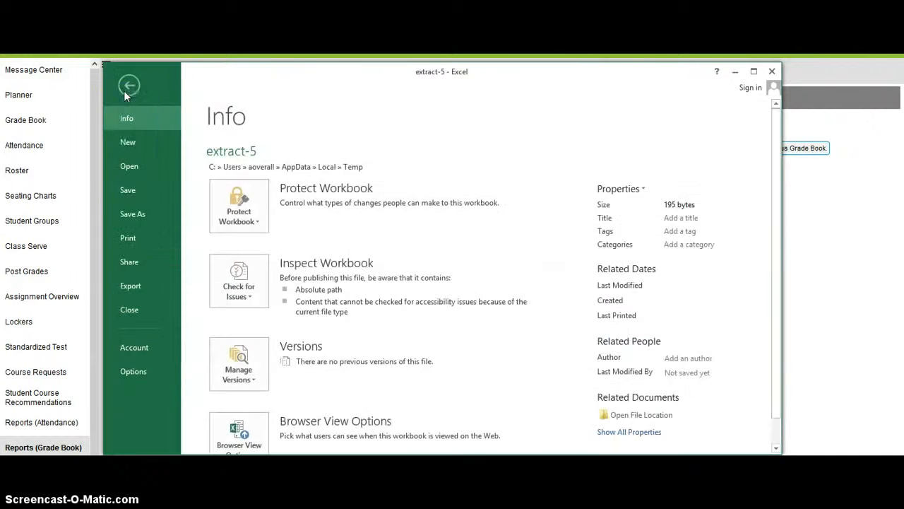
left_click(134, 213)
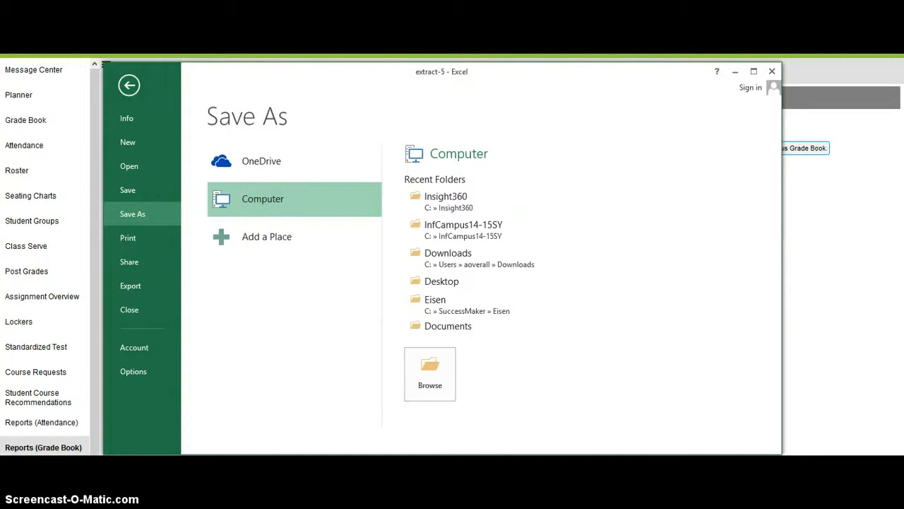
left_click(440, 368)
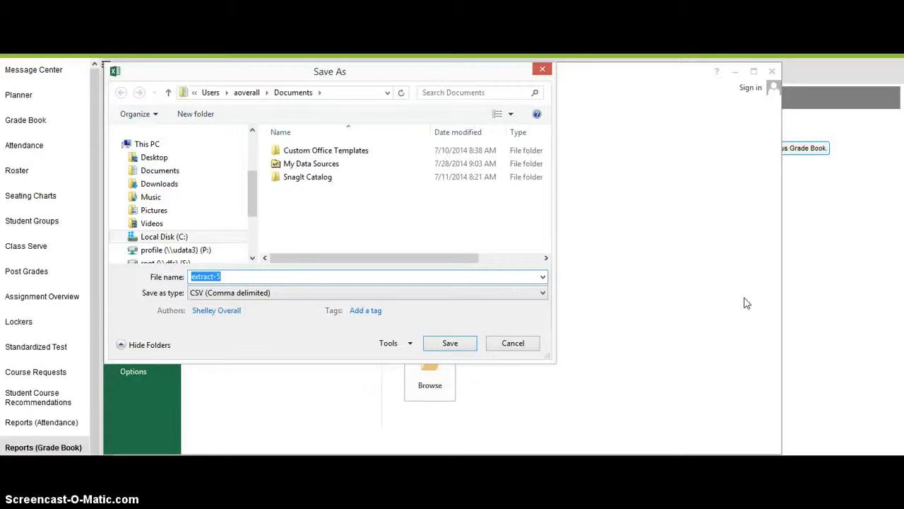
left_click(166, 238)
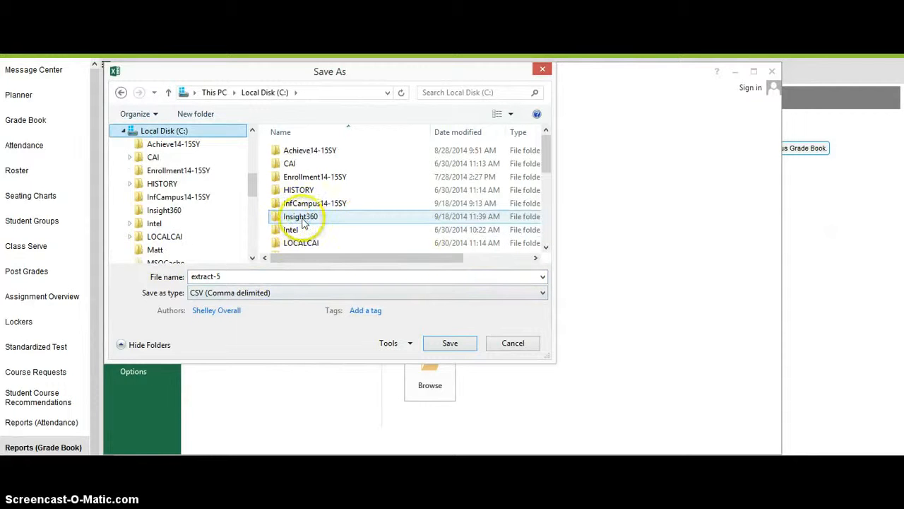
left_click(304, 223)
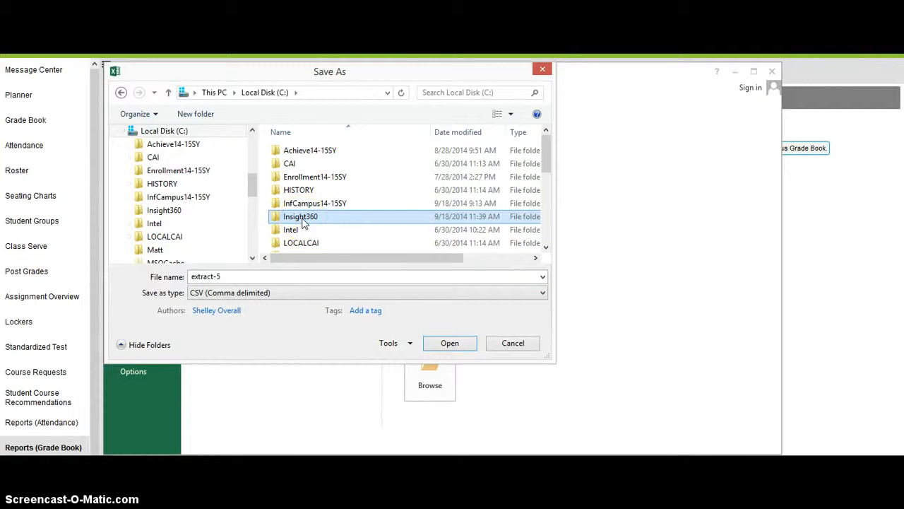
double_click(303, 219)
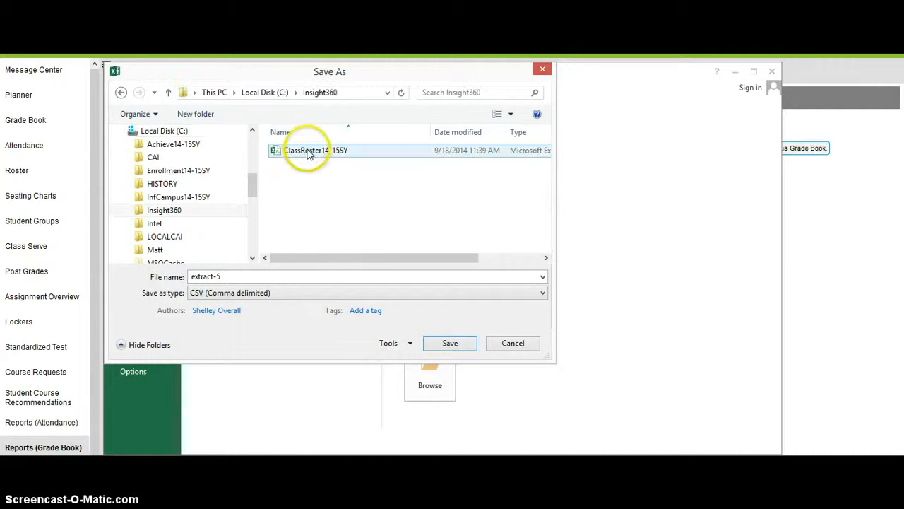
Name the file ClassRoster14-15SYMath and save it, keeping the CSV (Comma delimited) format
double_click(225, 276)
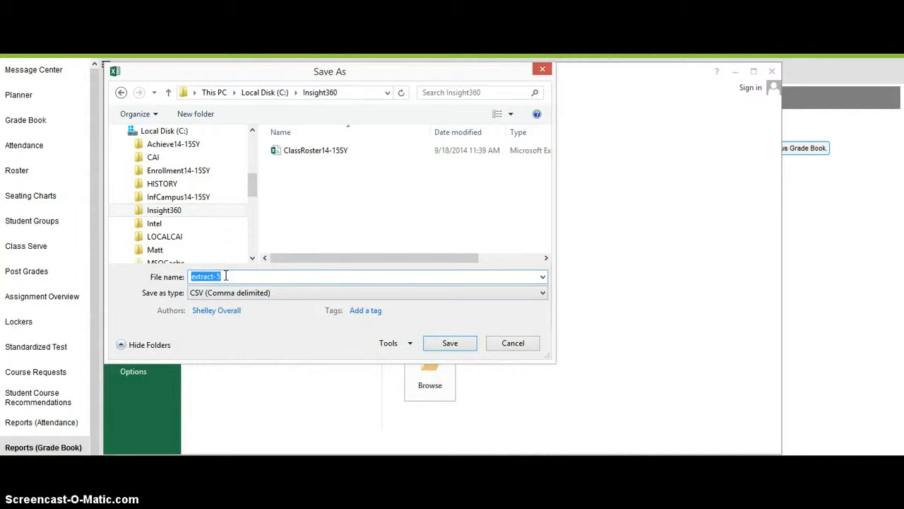
type("ClassRo")
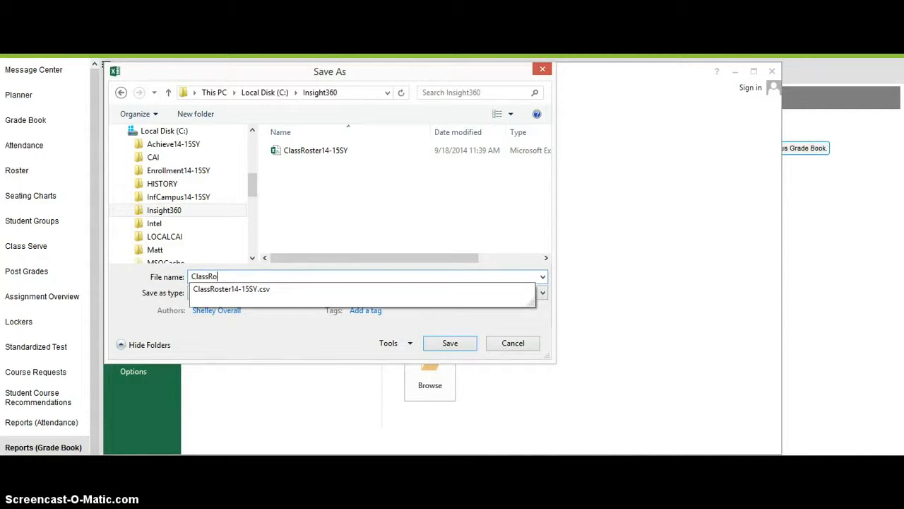
type("ster14-15SY")
type("Math")
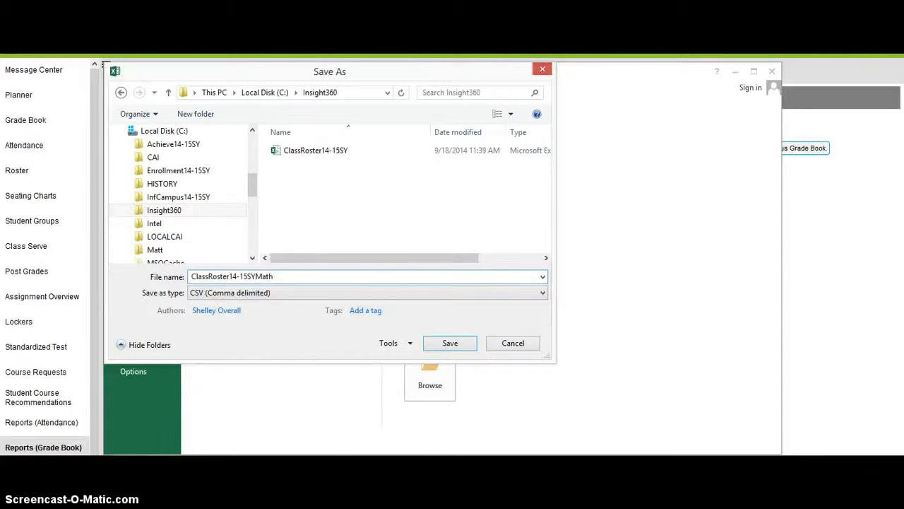
left_click(460, 343)
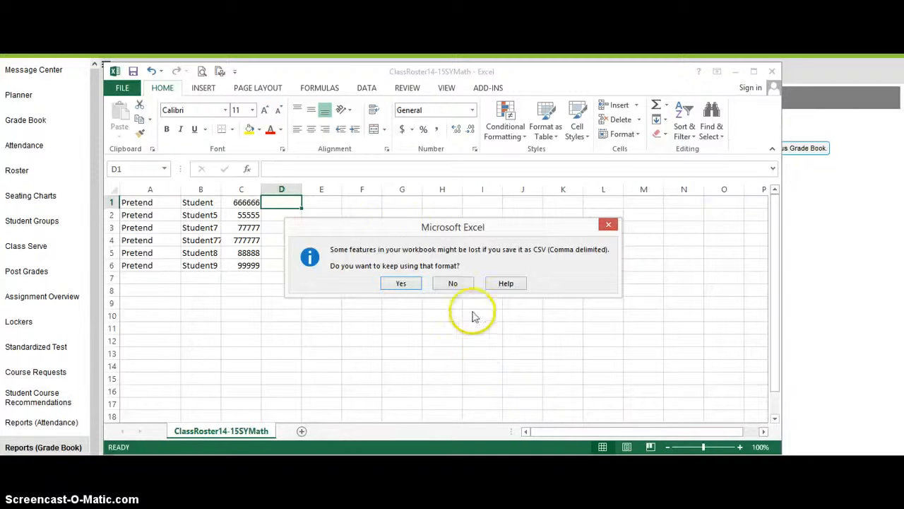
left_click(401, 284)
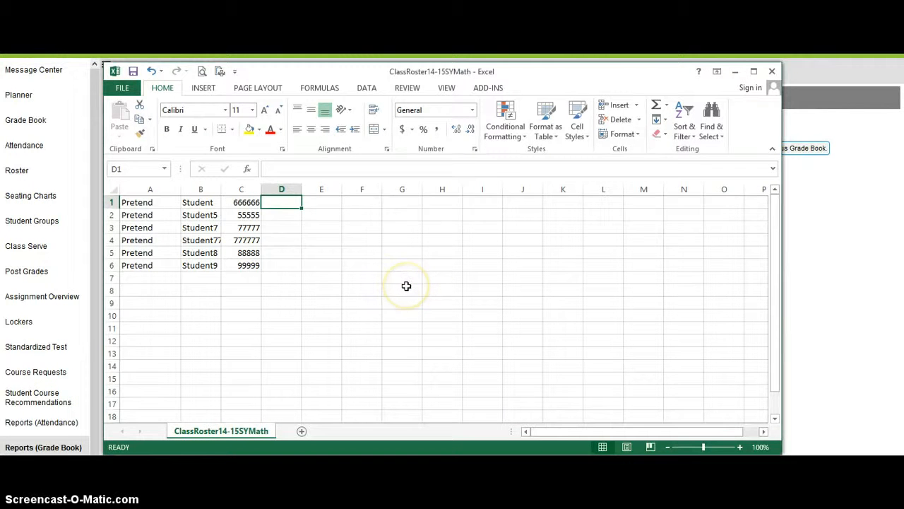